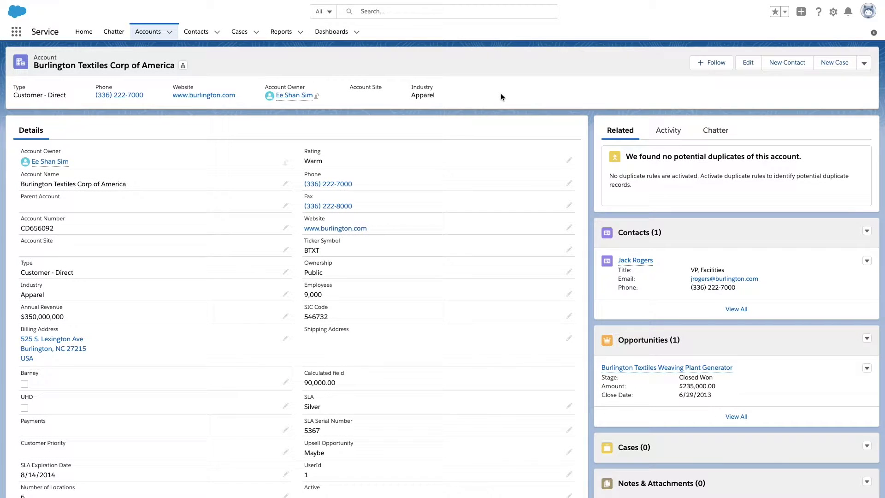
- Switch from the Salesforce account record to the DataGrip window showing the Replication database
key("ctrl+Right")
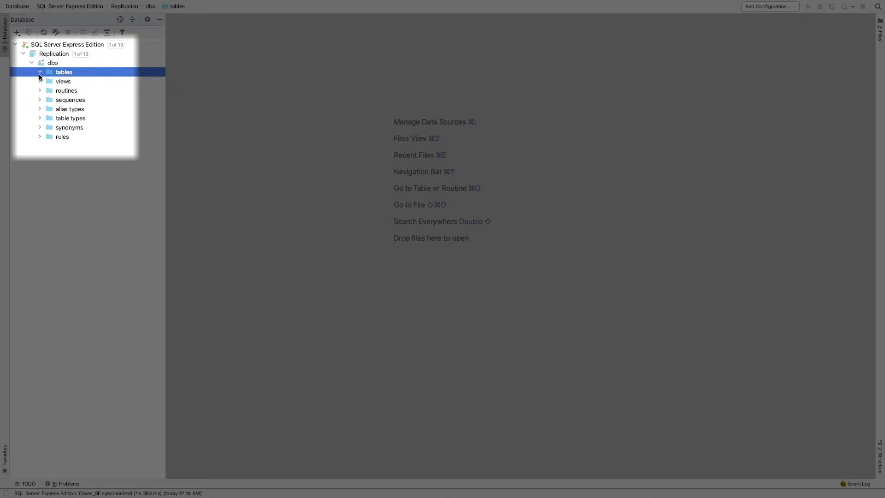
- Expand the empty tables folder under Replication > dbo in DataGrip
left_click(39, 73)
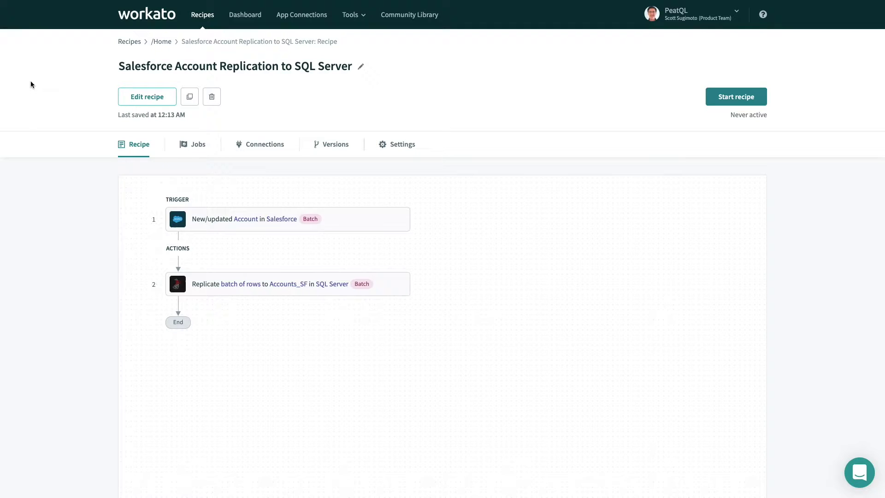
left_click(124, 96)
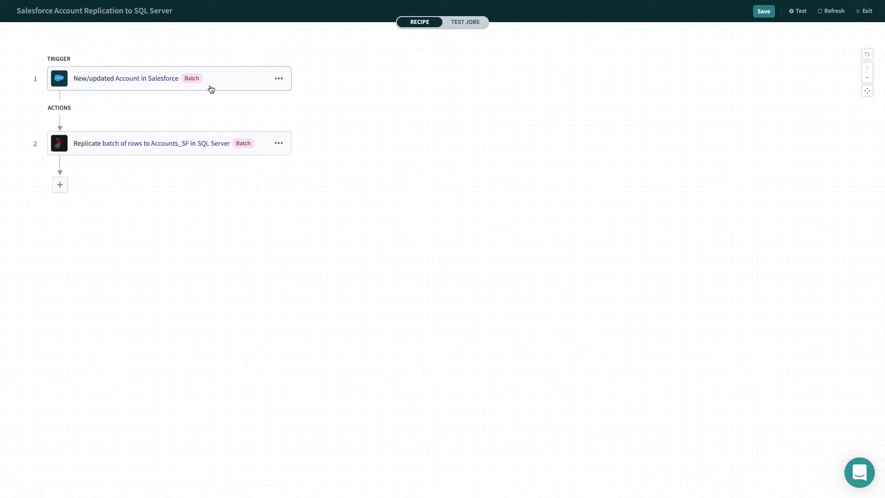
left_click(211, 89)
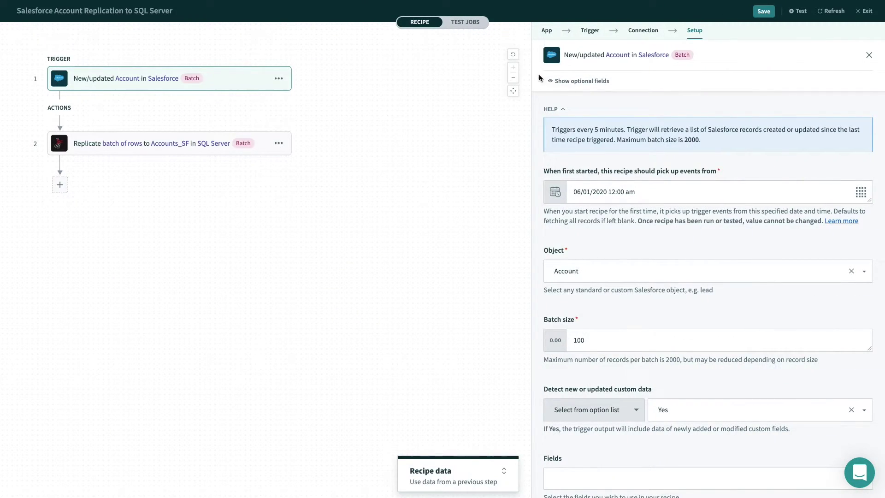
left_click(580, 81)
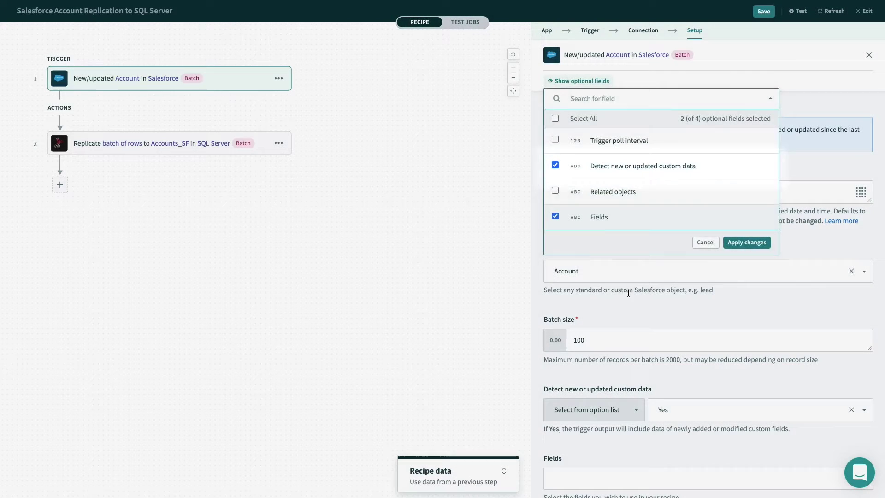
left_click(628, 309)
scroll(628, 309, "down", 2)
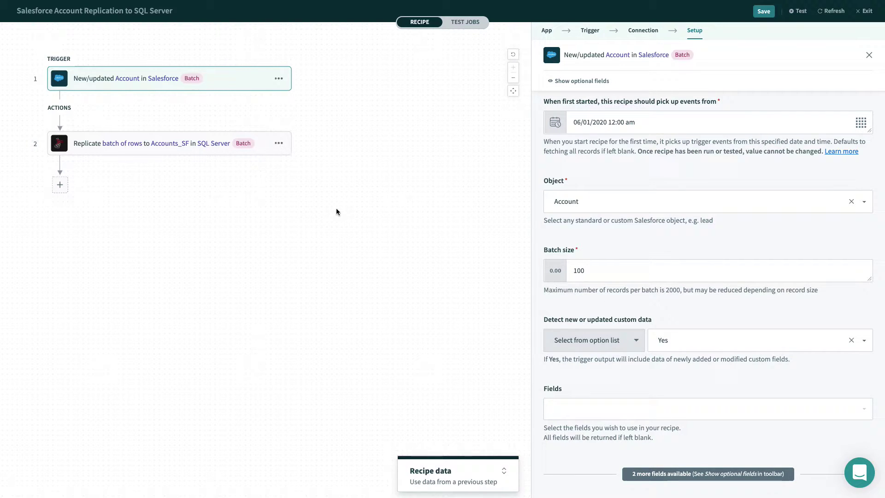
left_click(269, 142)
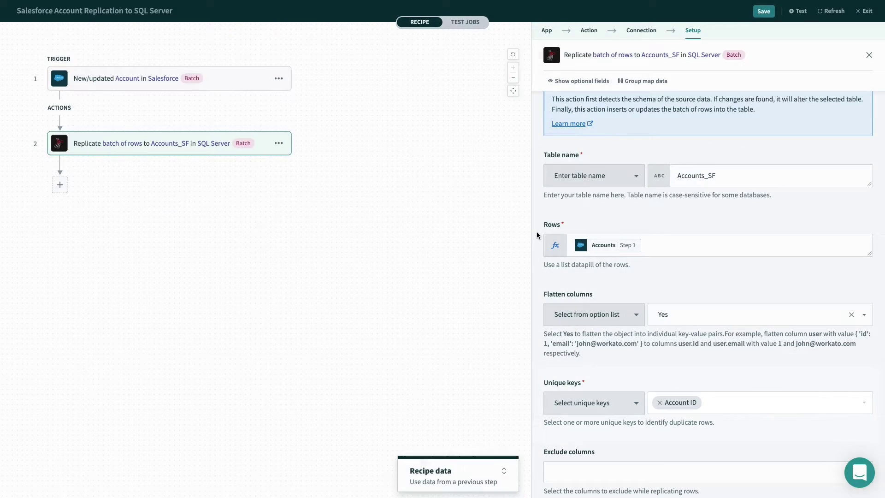
- Exit the recipe editor and start the Salesforce Account Replication to SQL Server recipe
left_click(864, 11)
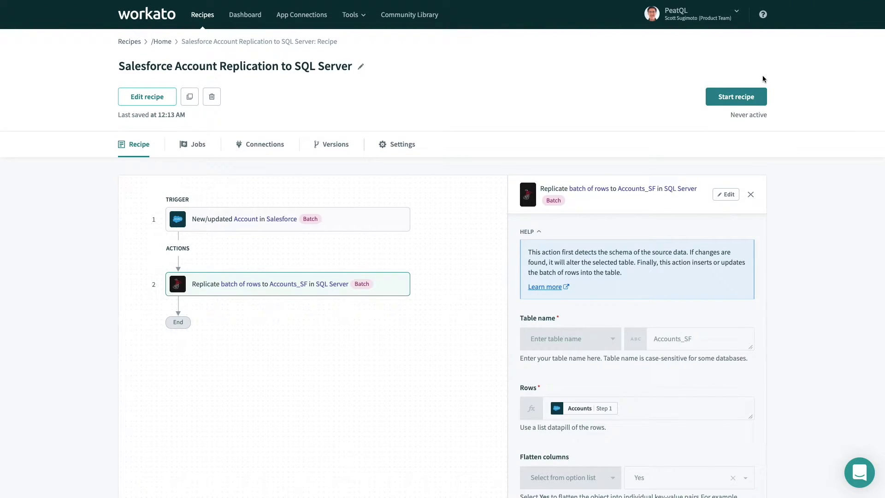
left_click(746, 96)
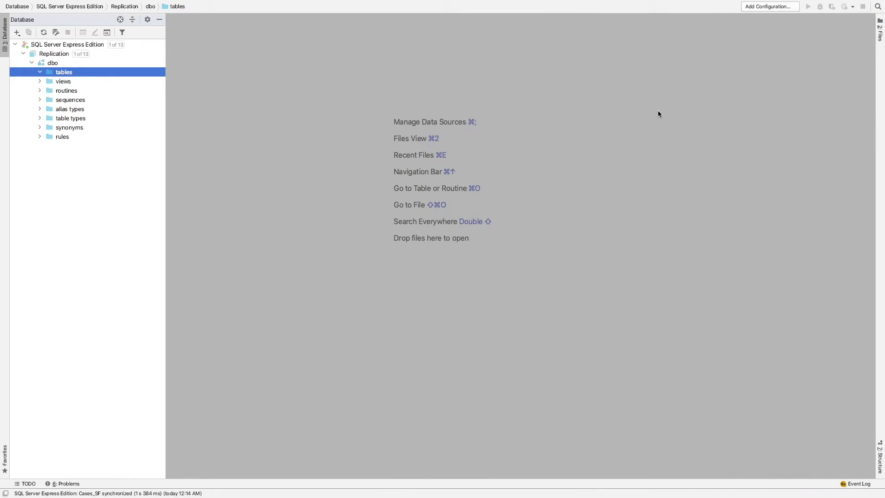
- Refresh the database, open the new Accounts_SF table, and browse its replicated rows and columns
left_click(44, 32)
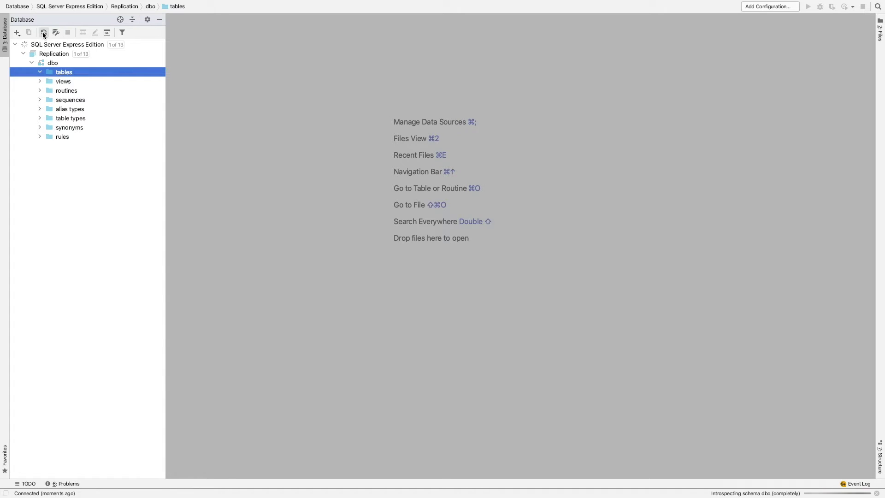
double_click(81, 81)
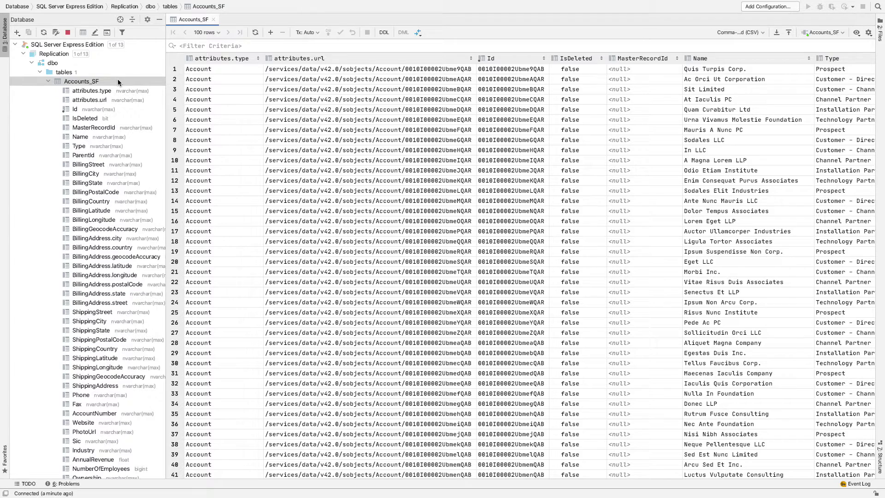
scroll(247, 84, "right", 10)
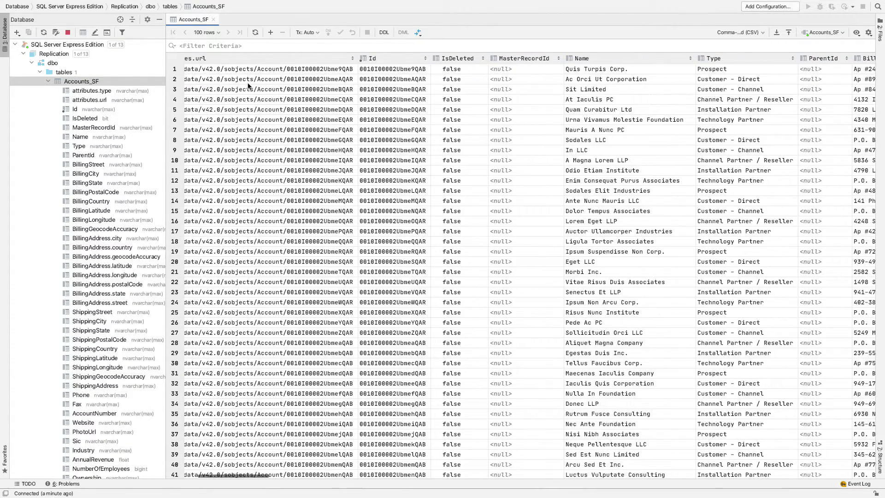
scroll(247, 85, "right", 10)
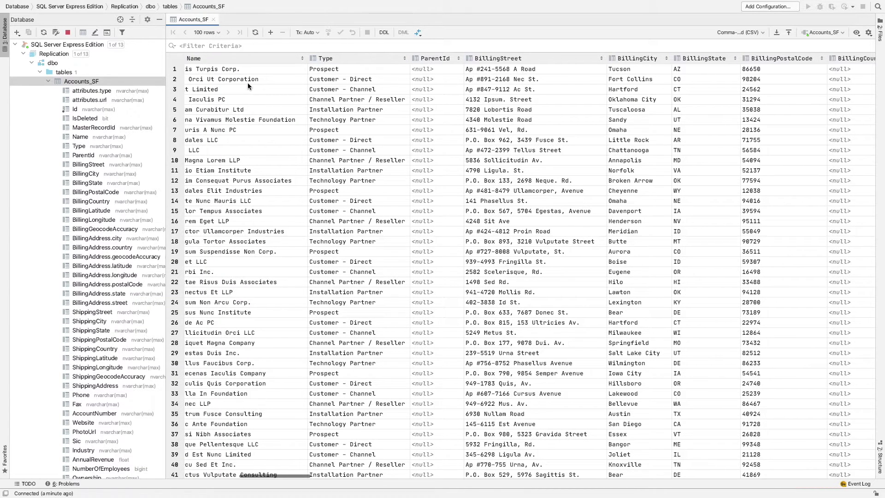
scroll(248, 82, "left", 1)
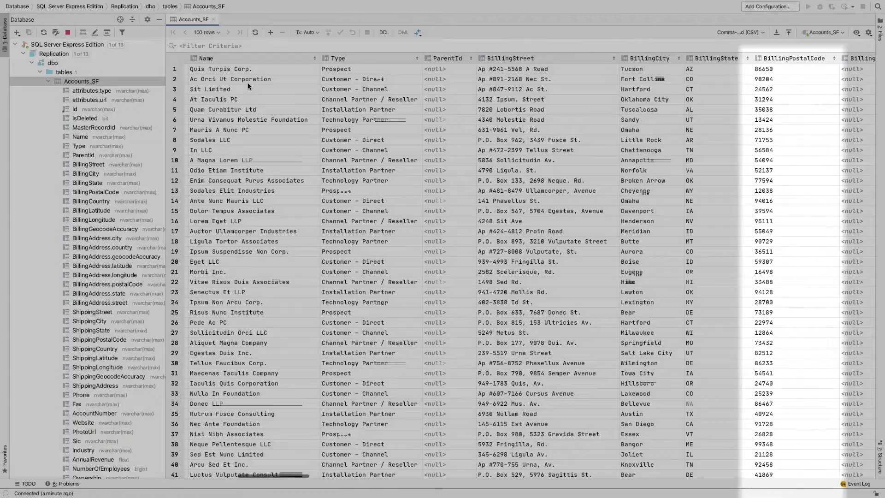
scroll(242, 84, "right", 1)
scroll(136, 220, "down", 10)
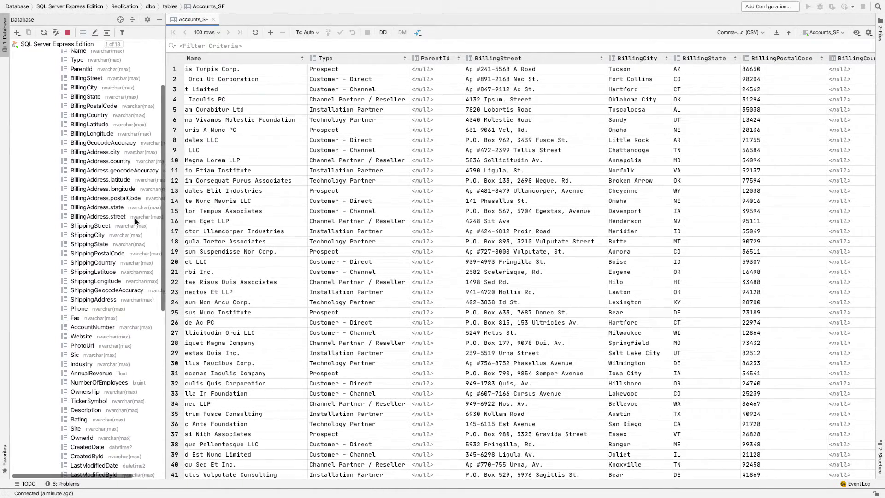
scroll(136, 220, "down", 8)
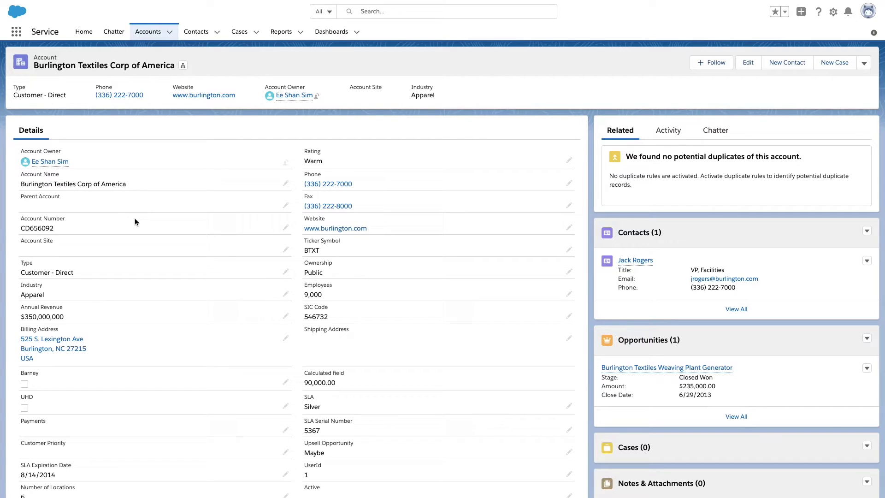
- From the Account object's Fields & Relationships, start a new Picklist custom field
left_click(832, 13)
left_click(787, 93)
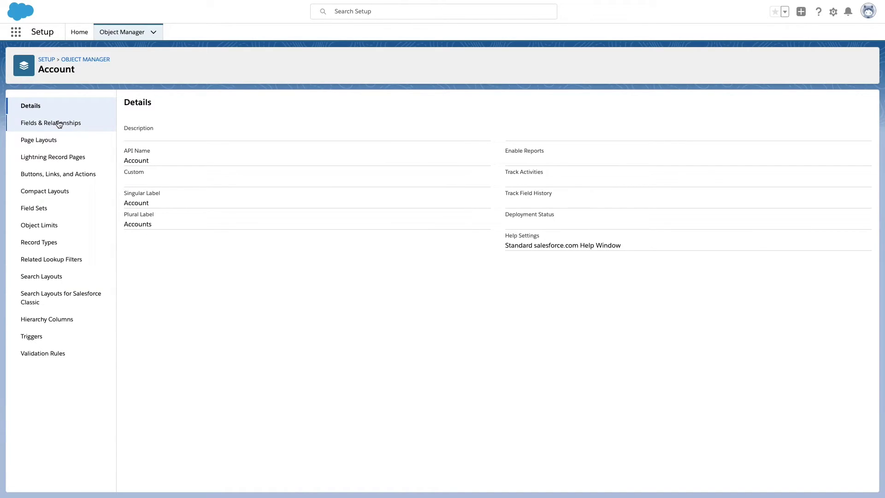
left_click(59, 123)
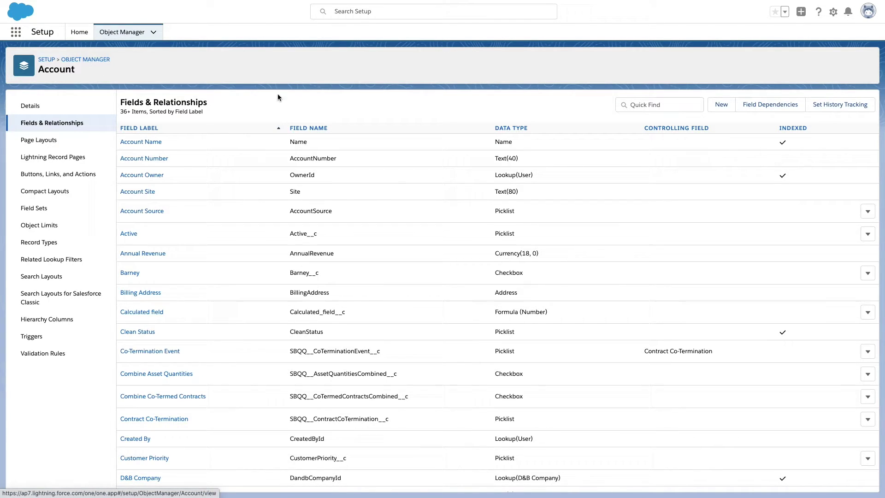
left_click(715, 109)
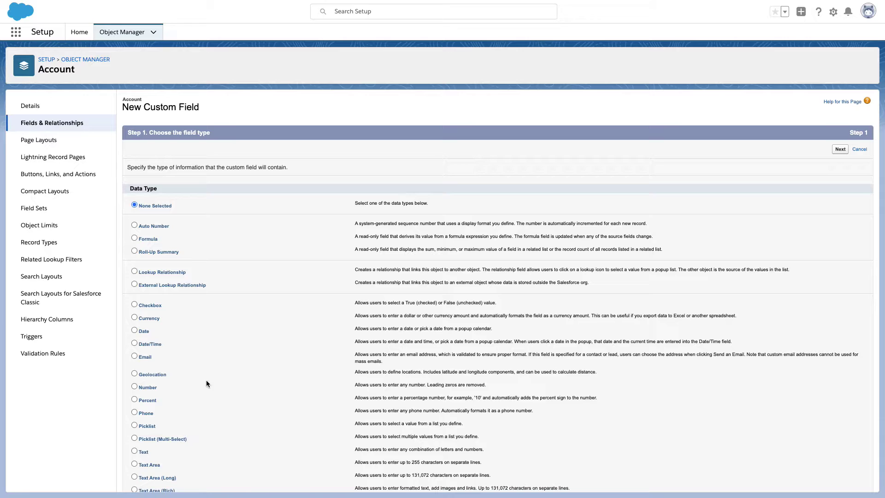
left_click(838, 149)
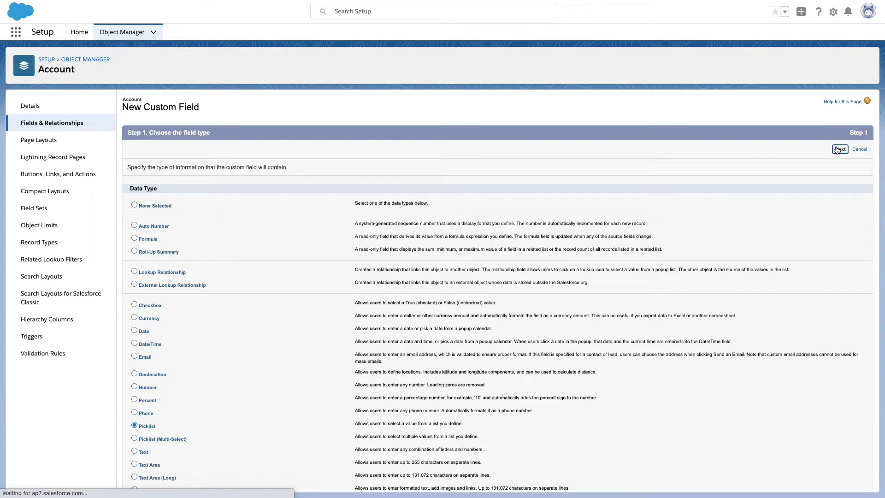
- Name it 'Account Subtype' with values Textiles, Jewelry, Suits sorted alphabetically, and save
type("Account Subtype")
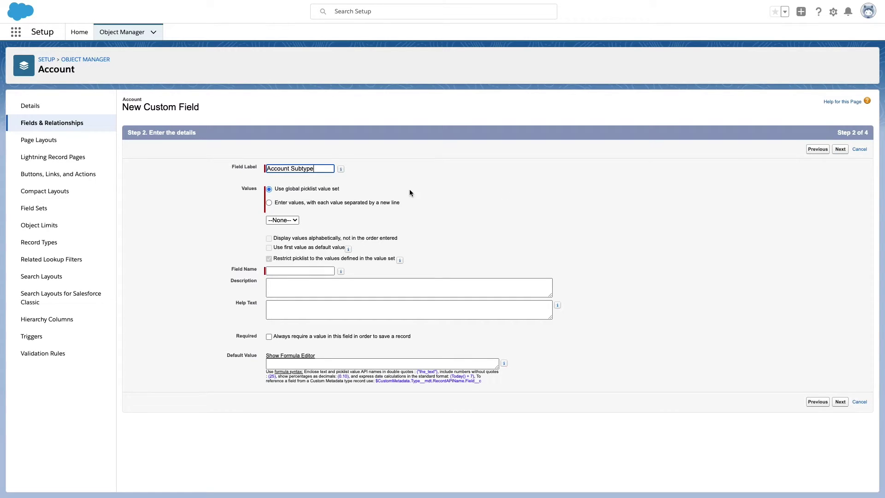
left_click(269, 203)
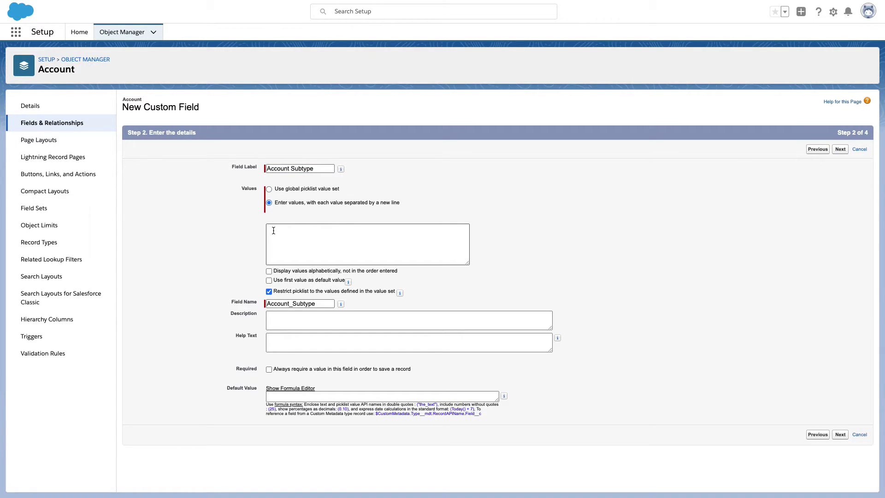
left_click(273, 230)
type("Textiles Jewelry Suits")
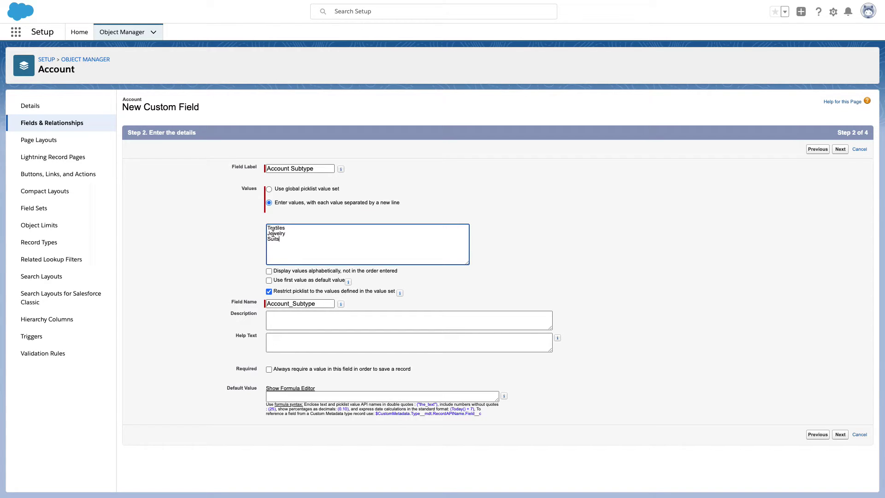
left_click(270, 272)
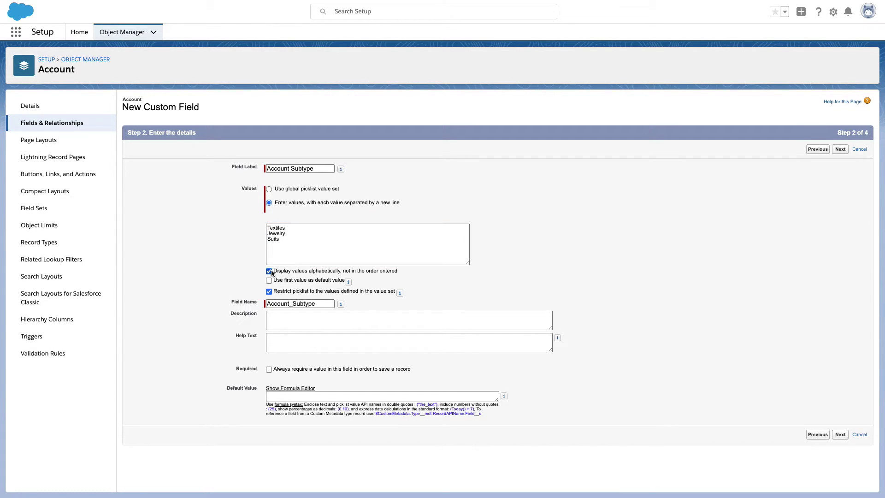
left_click(839, 434)
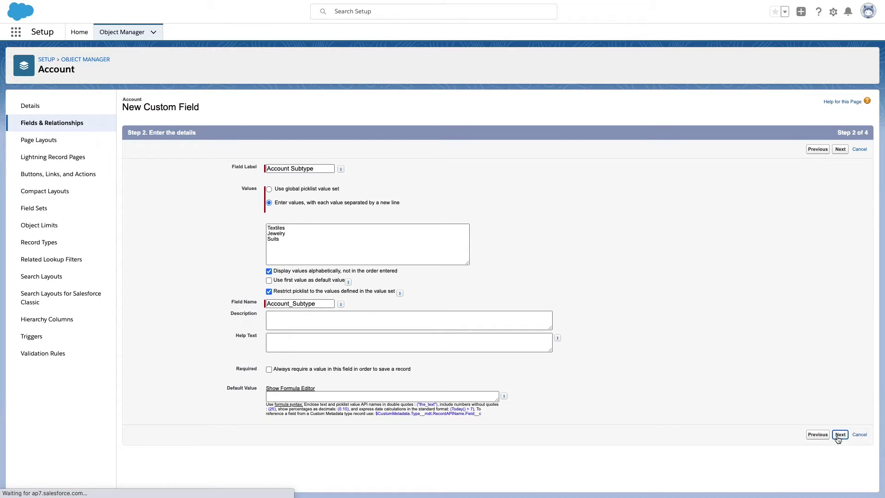
left_click(839, 149)
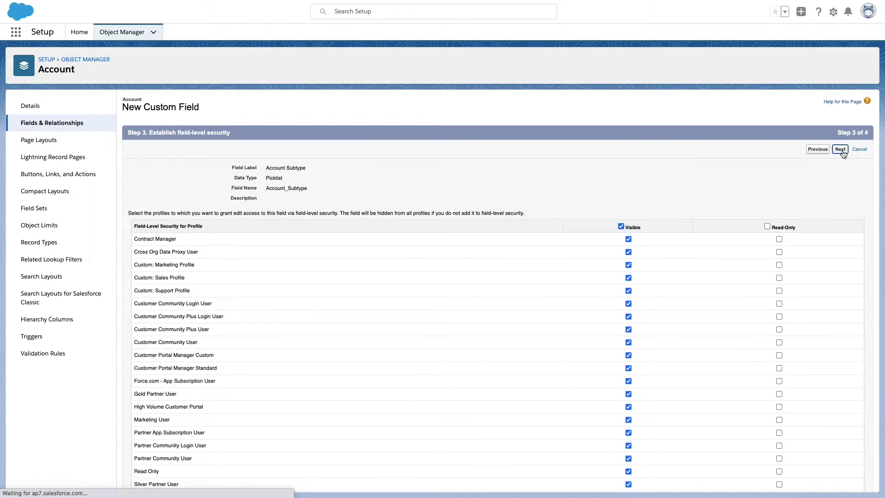
left_click(842, 152)
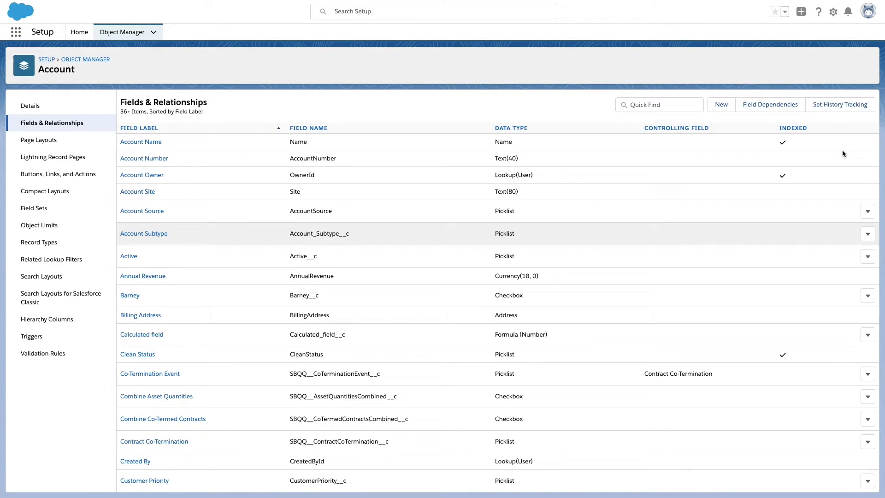
- Open the Burlington Textiles Corp of America account from Accounts in the Service app
left_click(15, 31)
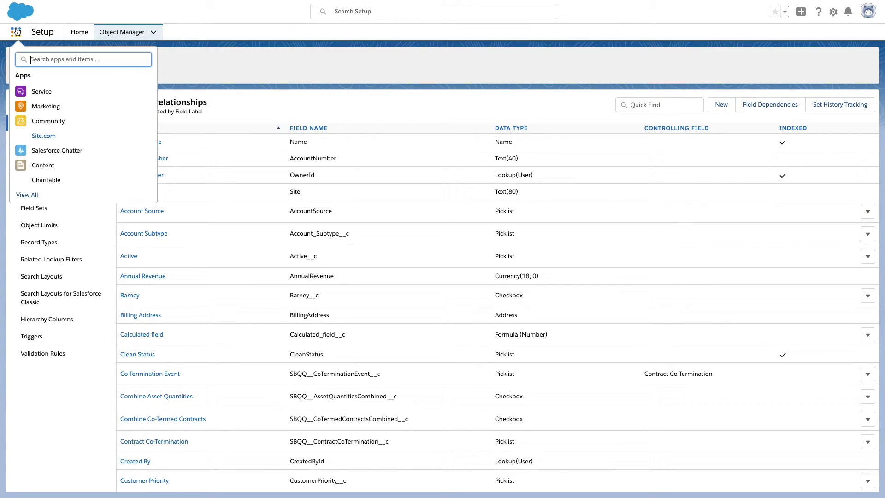
left_click(50, 93)
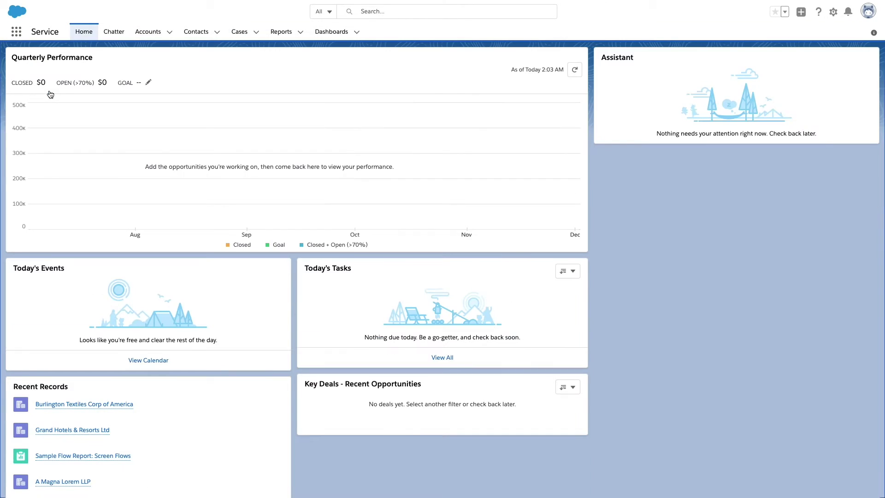
left_click(150, 32)
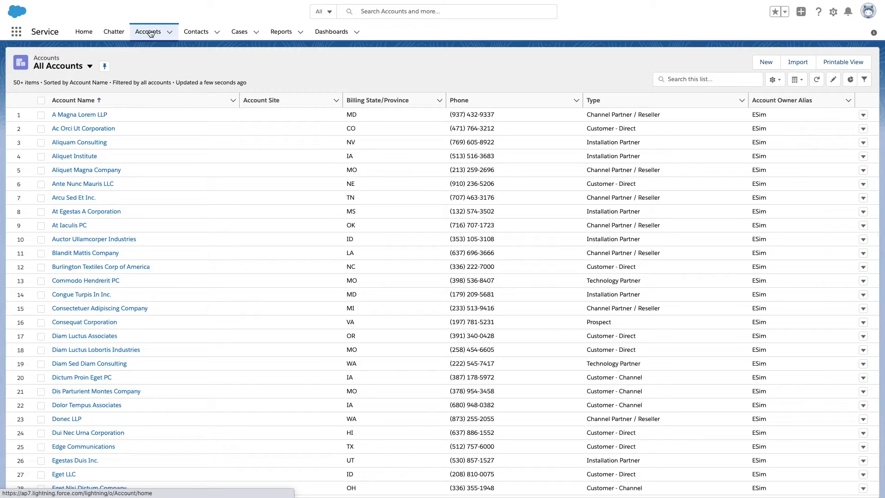
left_click(141, 265)
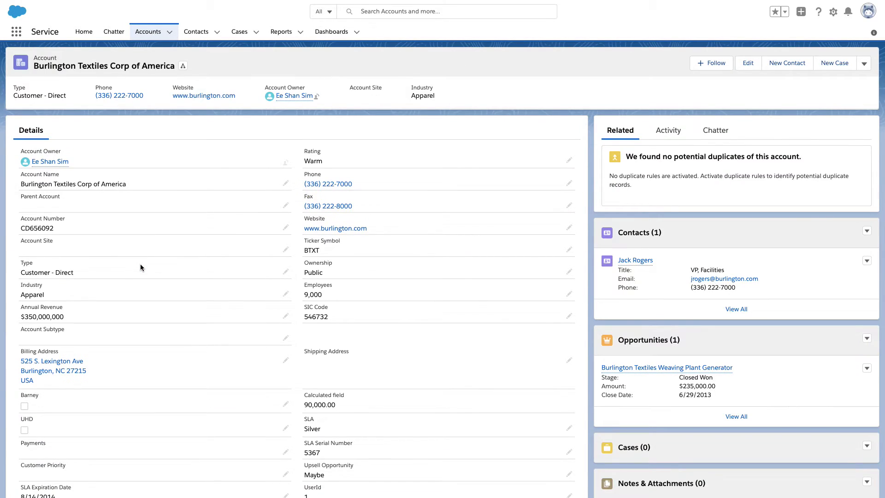
- Change the account's Account Subtype to Textiles and save the record
left_click(285, 338)
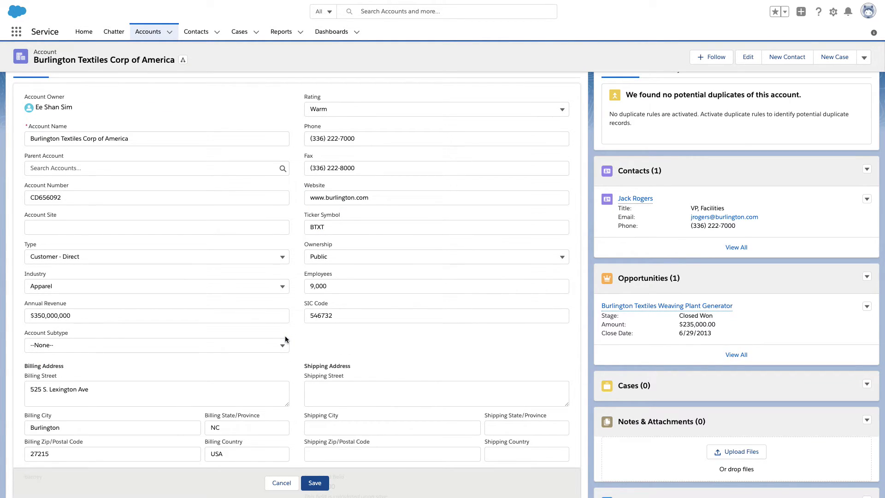
left_click(284, 341)
left_click(258, 410)
left_click(311, 482)
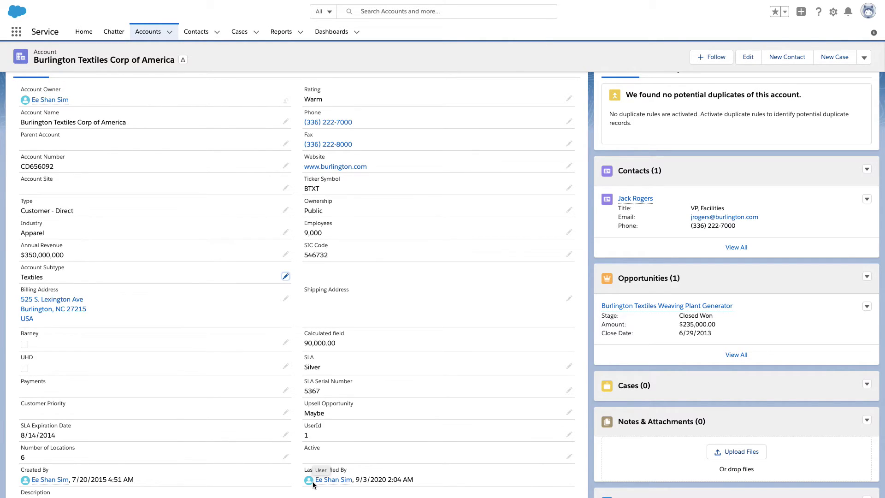
- Back in Workato's Jobs tab, run 'Check now' and reload until the new job is listed
key("ctrl+Right")
key("ctrl+Right")
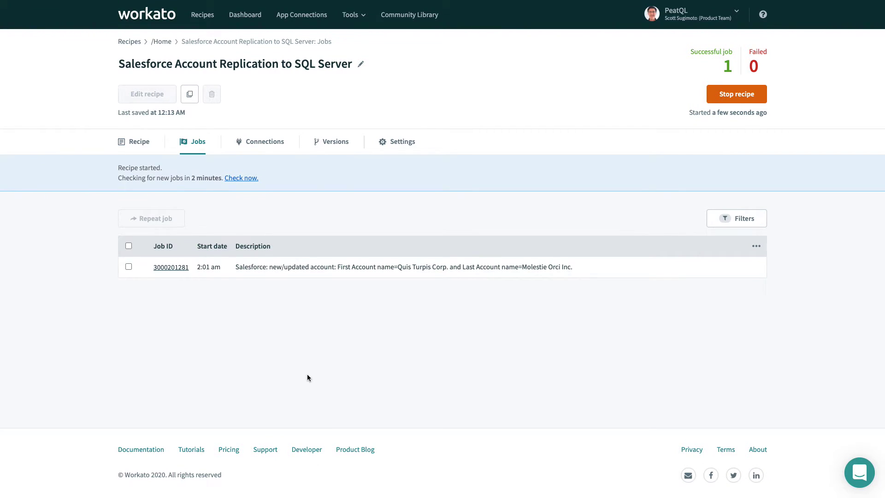
left_click(247, 178)
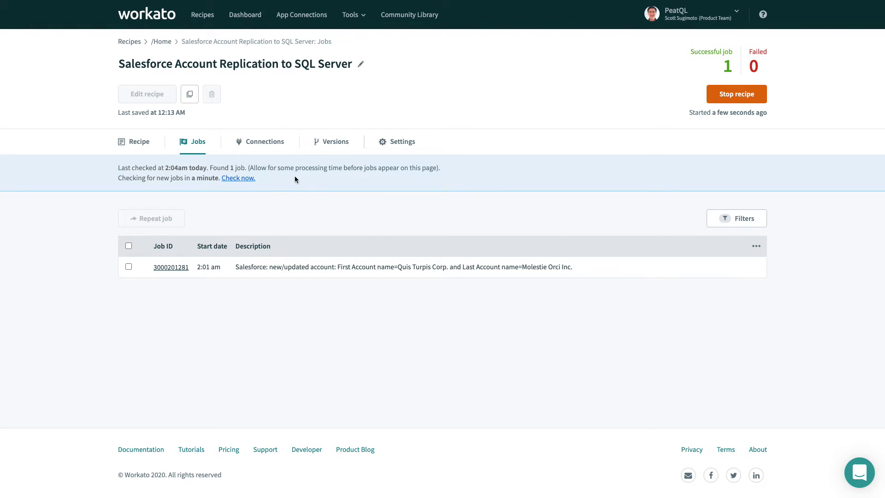
key("ctrl+r")
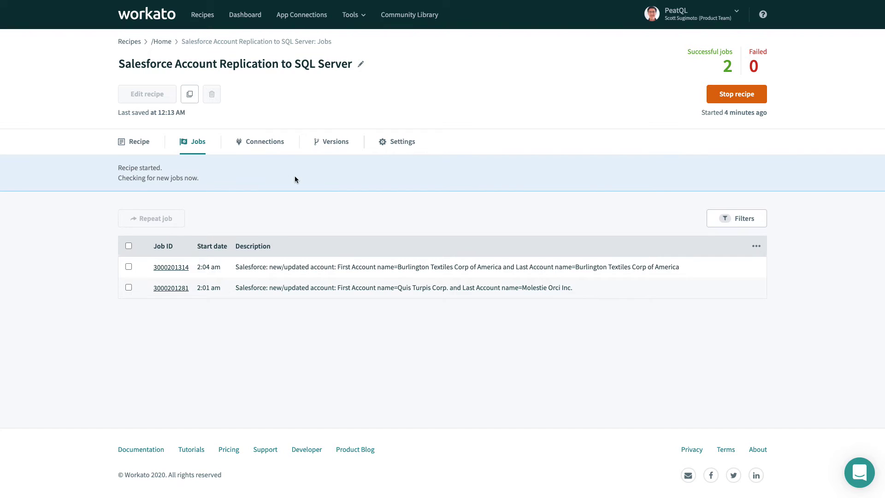
left_click(171, 267)
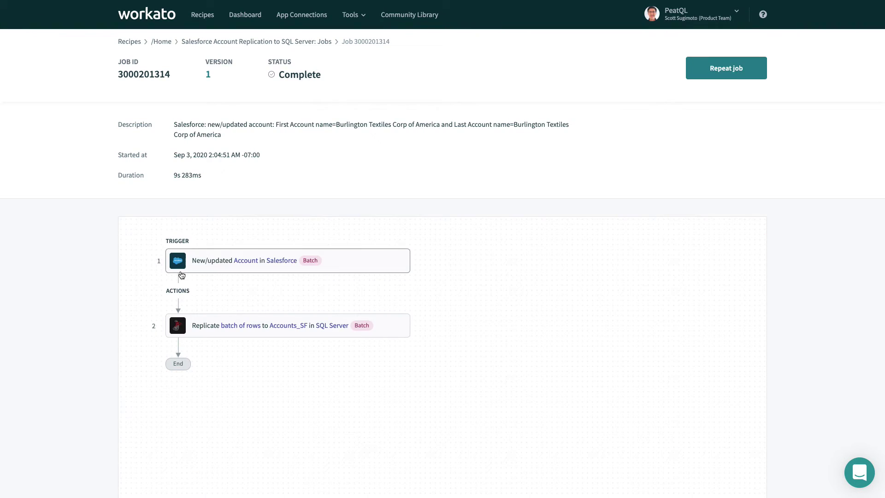
left_click(240, 325)
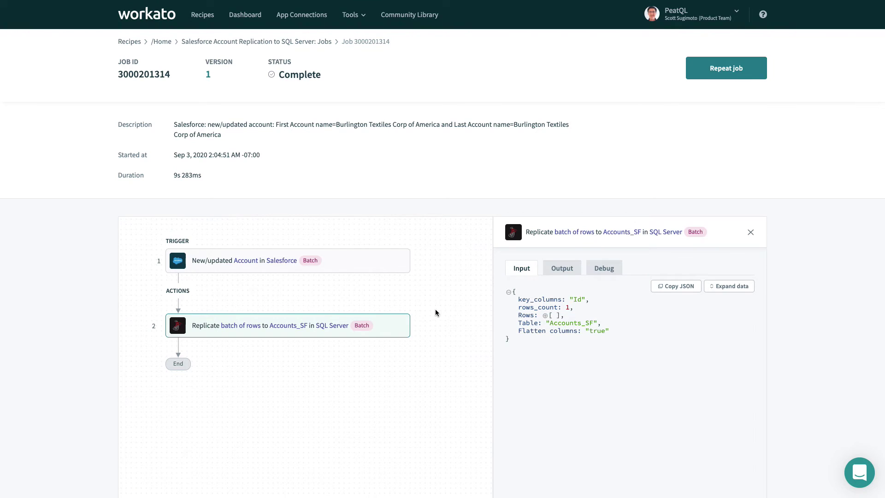
left_click(562, 271)
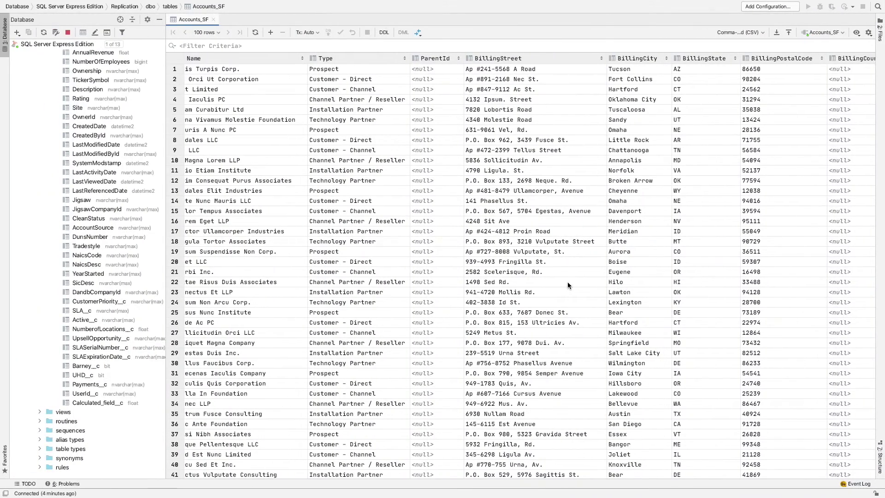
- Refresh Accounts_SF in DataGrip and scroll its columns down to Account_Subtype__c
scroll(92, 230, "up", 15)
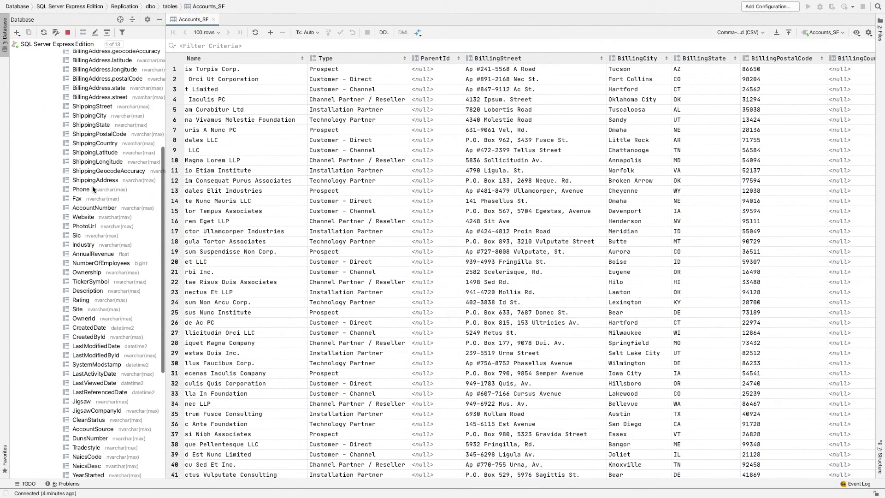
left_click(43, 32)
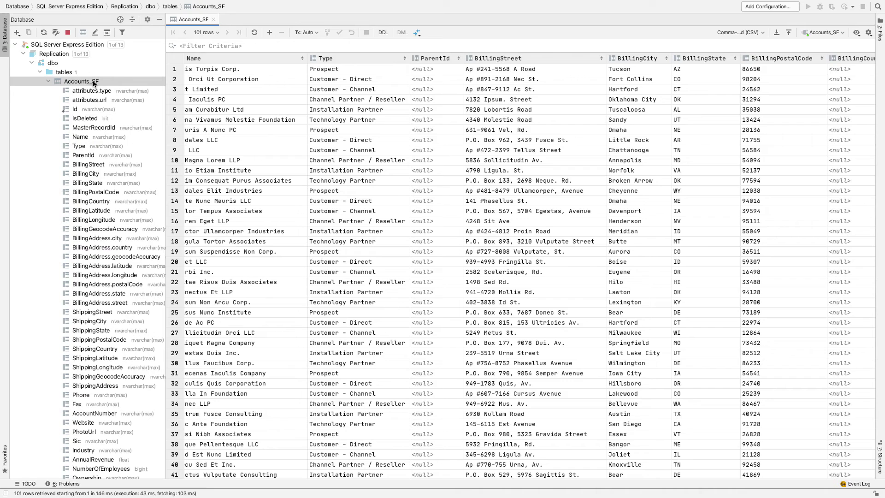
scroll(129, 138, "down", 2)
scroll(129, 138, "down", 20)
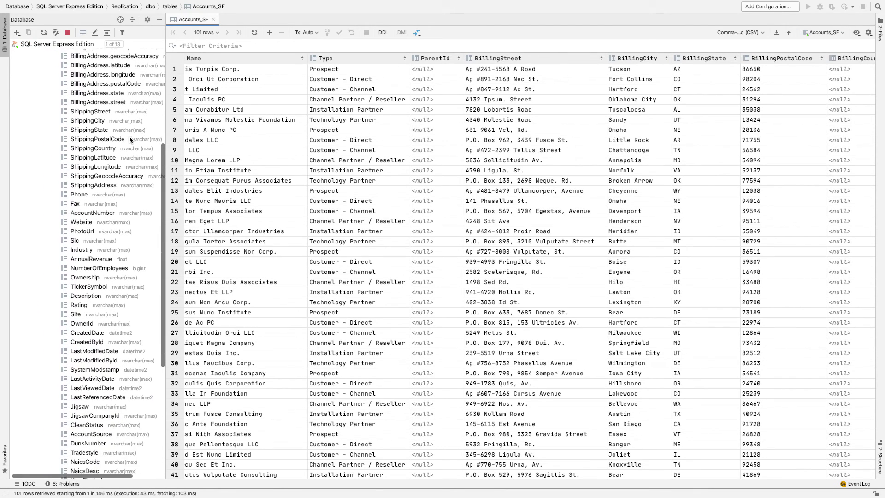